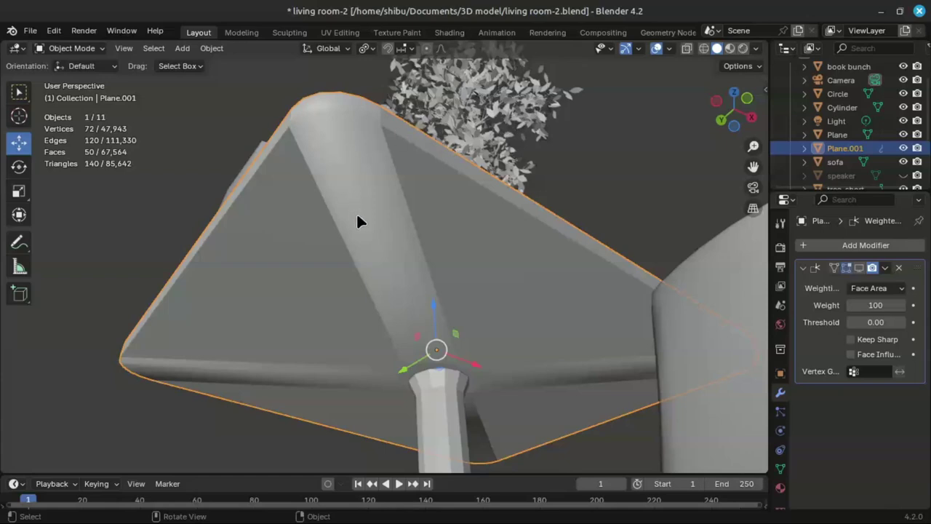
# - Inspect the table top's underside in Blender by orbiting, zooming and briefly entering Edit Mode
pyautogui.moveTo(358, 216); pyautogui.dragTo(361, 228, button='middle')
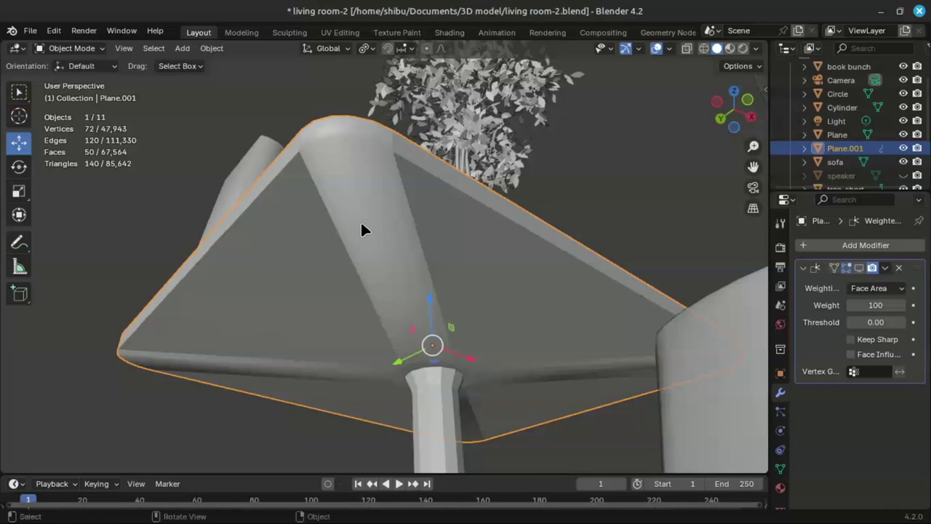
pyautogui.moveTo(364, 225)
pyautogui.mouseDown(button='middle')
pyautogui.moveTo(355, 207)
pyautogui.moveTo(352, 224)
pyautogui.mouseUp(button='middle')
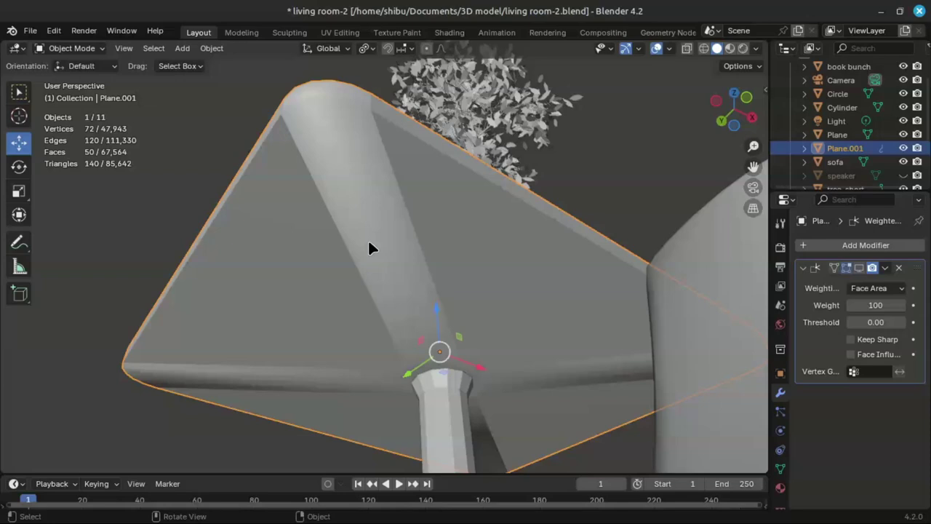
pyautogui.scroll(-5, 369, 247)
pyautogui.scroll(-2, 370, 247)
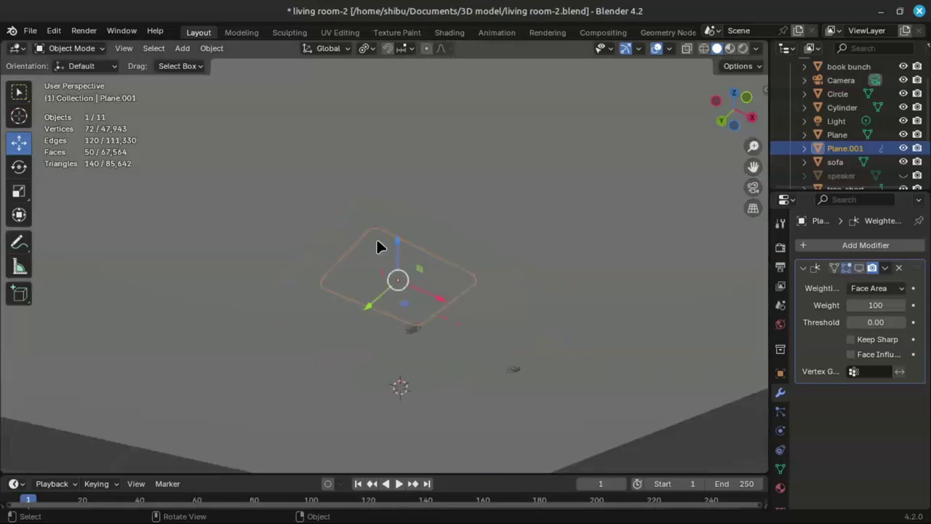
pyautogui.moveTo(377, 243)
pyautogui.mouseDown(button='middle')
pyautogui.moveTo(385, 288)
pyautogui.moveTo(377, 321)
pyautogui.mouseUp(button='middle')
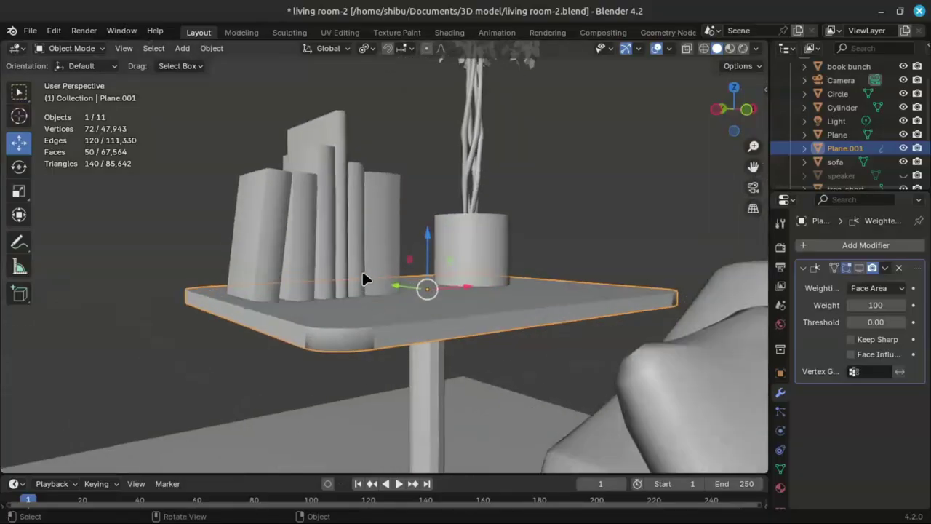
pyautogui.moveTo(361, 270); pyautogui.dragTo(384, 240, button='middle')
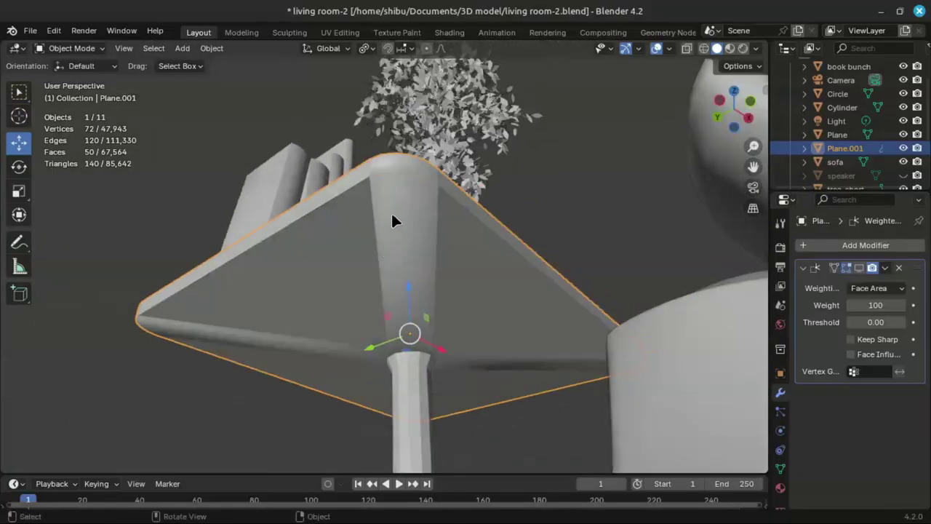
pyautogui.scroll(2, 392, 217)
pyautogui.scroll(1, 391, 217)
pyautogui.press('Tab')
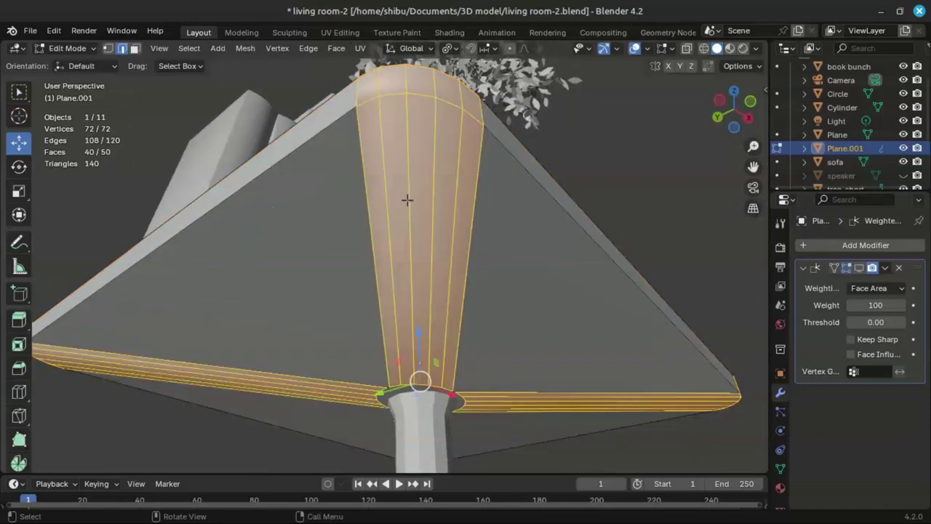
pyautogui.moveTo(405, 202)
pyautogui.mouseDown(button='middle')
pyautogui.moveTo(398, 215)
pyautogui.moveTo(364, 200)
pyautogui.mouseUp(button='middle')
pyautogui.press('Tab')
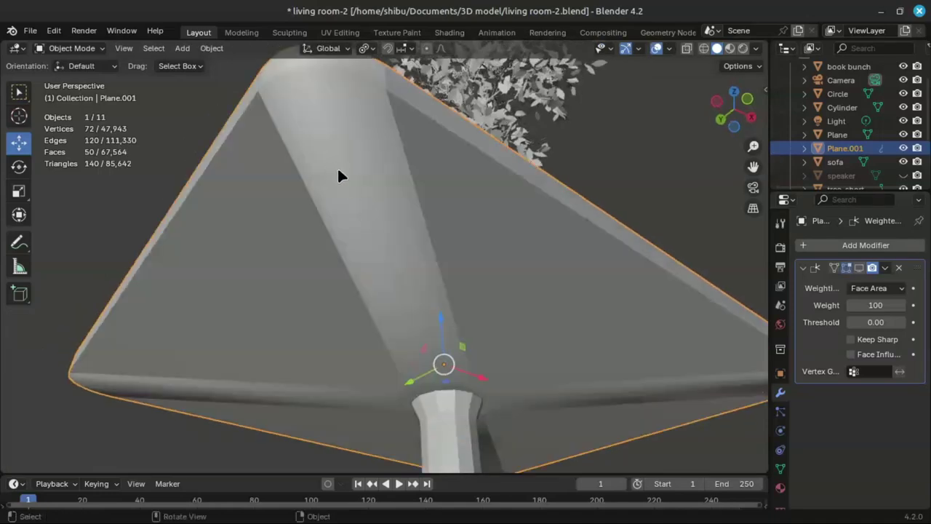
pyautogui.moveTo(373, 218); pyautogui.dragTo(395, 270, button='middle')
# - Minimize Blender and read the Stack Exchange question in Firefox
pyautogui.click(222, 79)
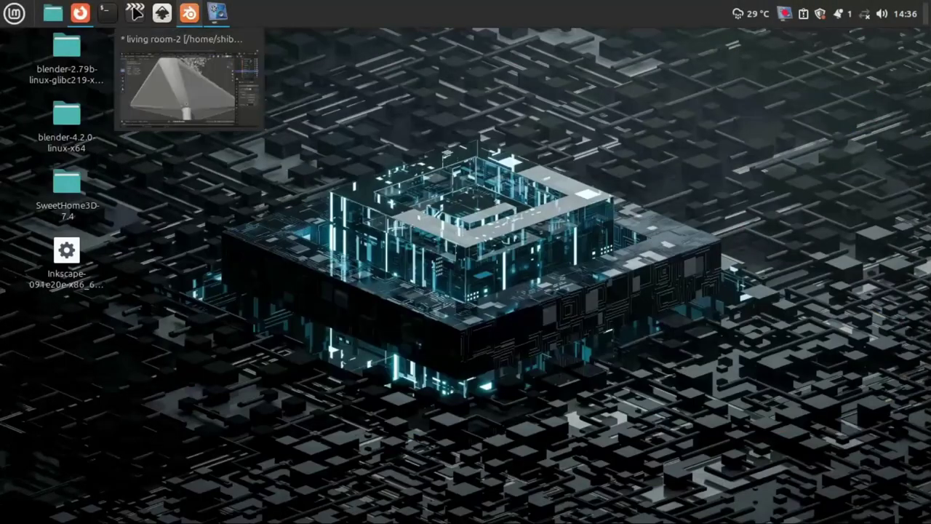
pyautogui.moveTo(80, 12)
pyautogui.click(80, 80)
pyautogui.scroll(4, 369, 233)
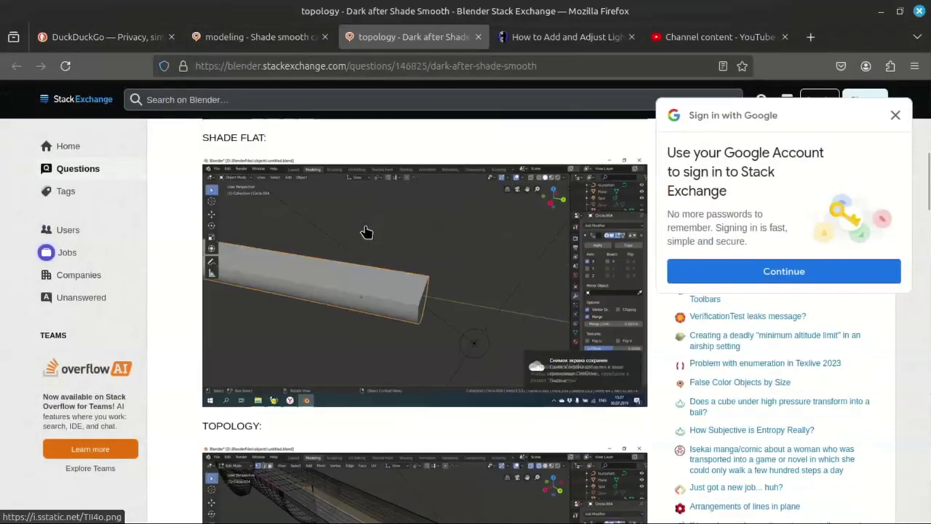
pyautogui.scroll(3, 371, 233)
pyautogui.scroll(4, 372, 234)
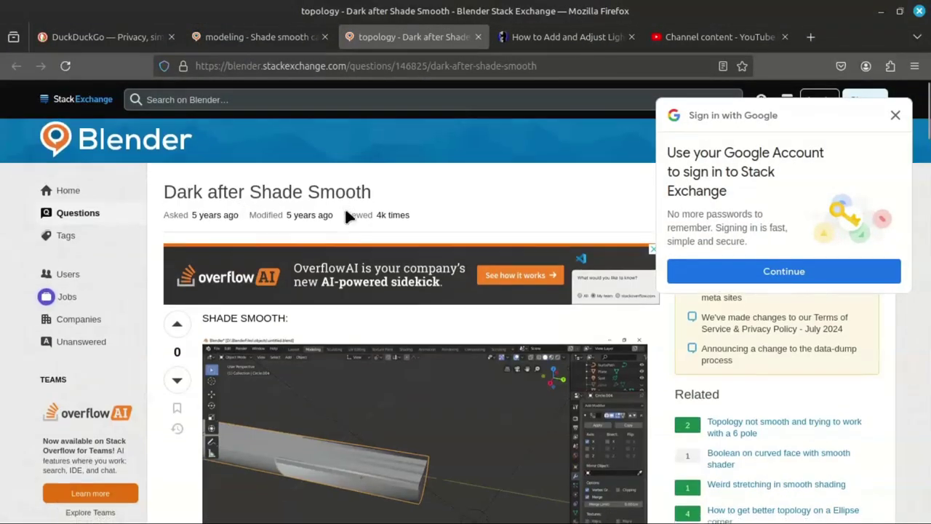
pyautogui.scroll(-5, 349, 214)
pyautogui.scroll(-3, 353, 256)
pyautogui.scroll(3, 355, 272)
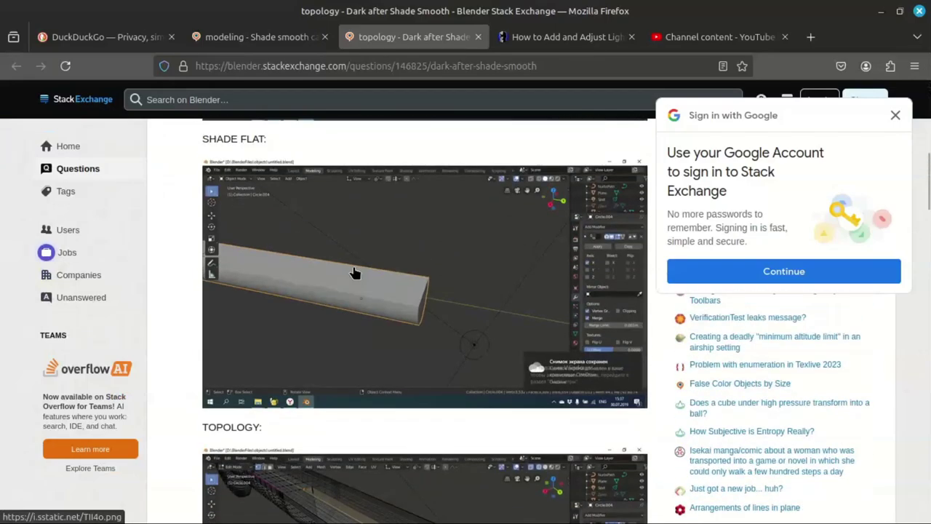
pyautogui.scroll(-4, 371, 291)
pyautogui.scroll(-3, 400, 308)
pyautogui.scroll(-2, 398, 307)
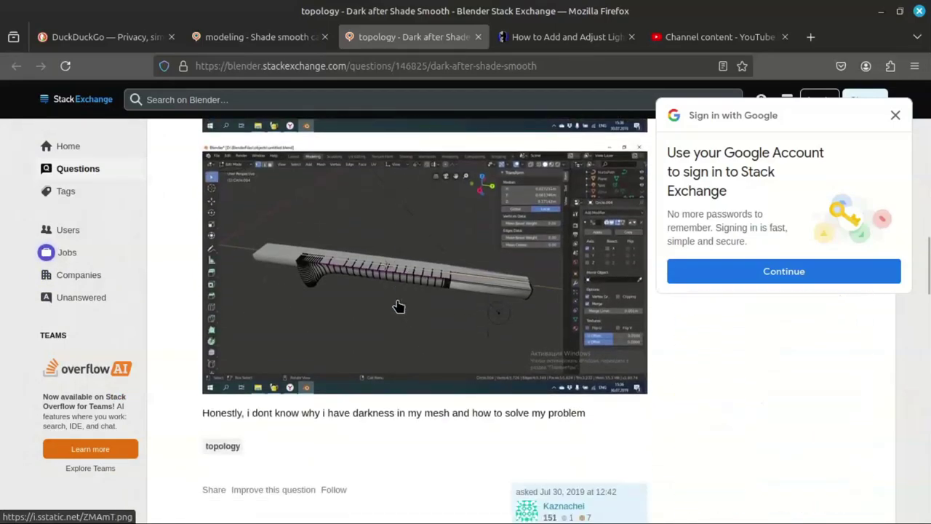
pyautogui.scroll(-4, 399, 306)
pyautogui.scroll(4, 399, 305)
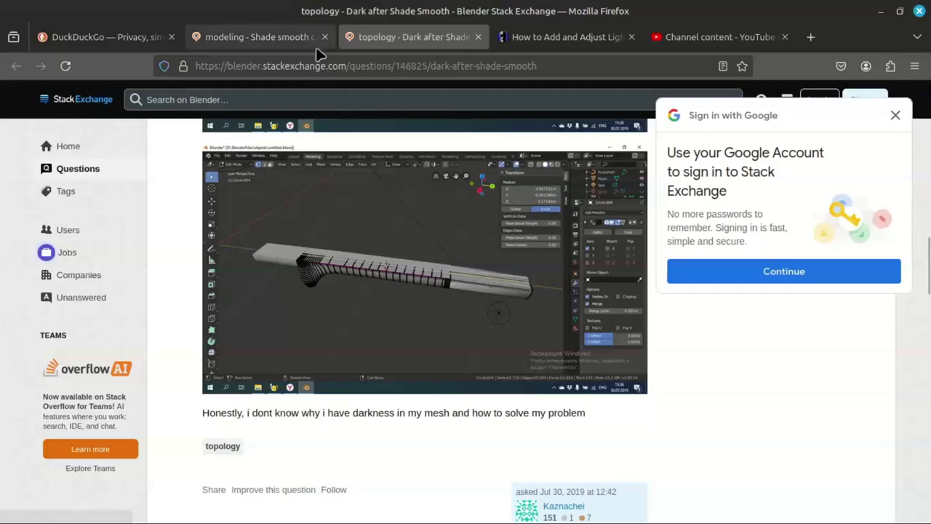
# - Read through the 'Shade smooth causes dark colours' question and its answers
pyautogui.click(241, 42)
pyautogui.scroll(2, 383, 313)
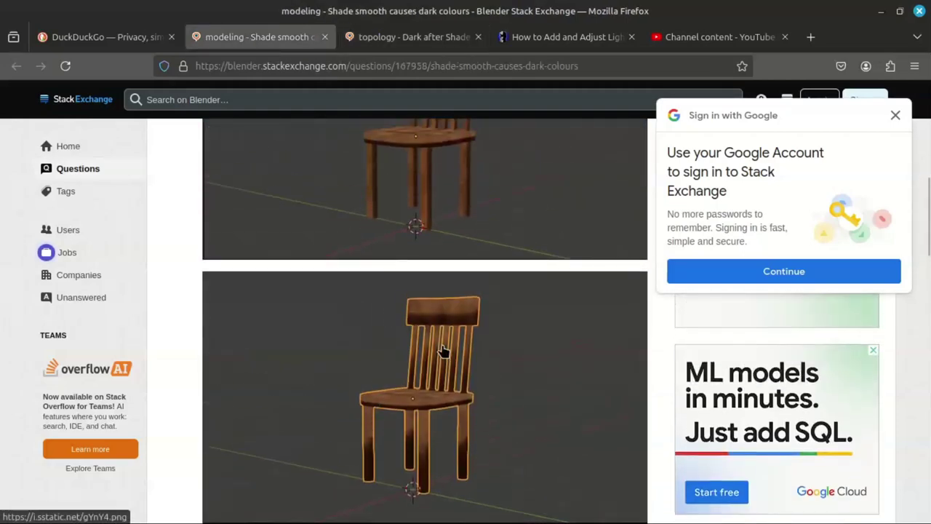
pyautogui.scroll(-1, 439, 322)
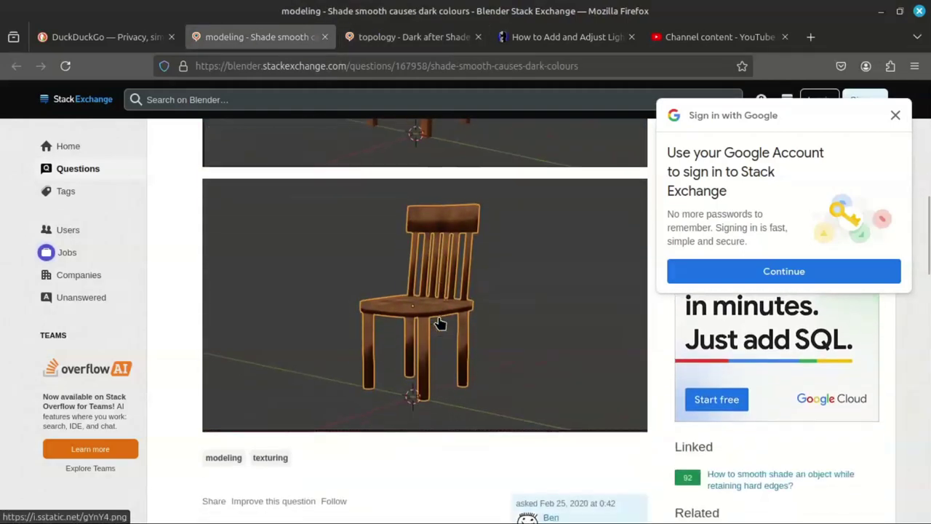
pyautogui.scroll(-5, 439, 224)
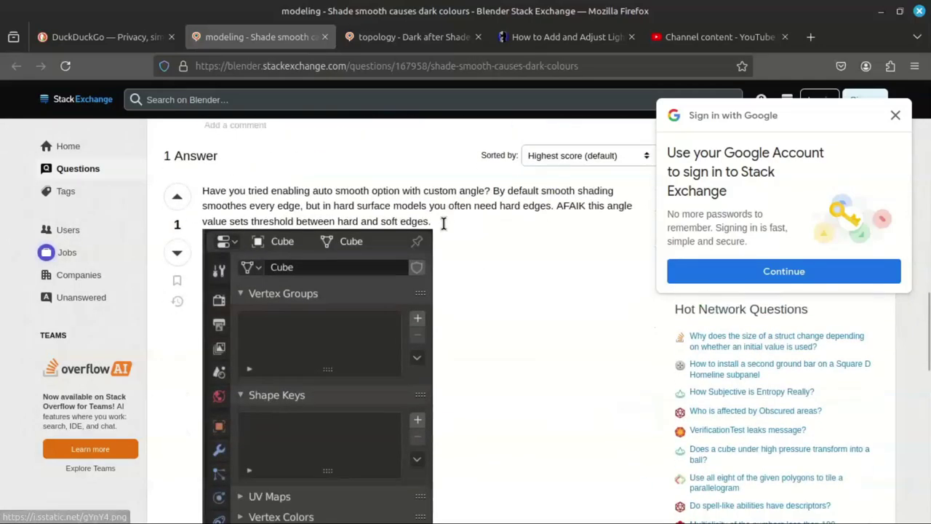
pyautogui.scroll(5, 430, 230)
pyautogui.scroll(5, 420, 236)
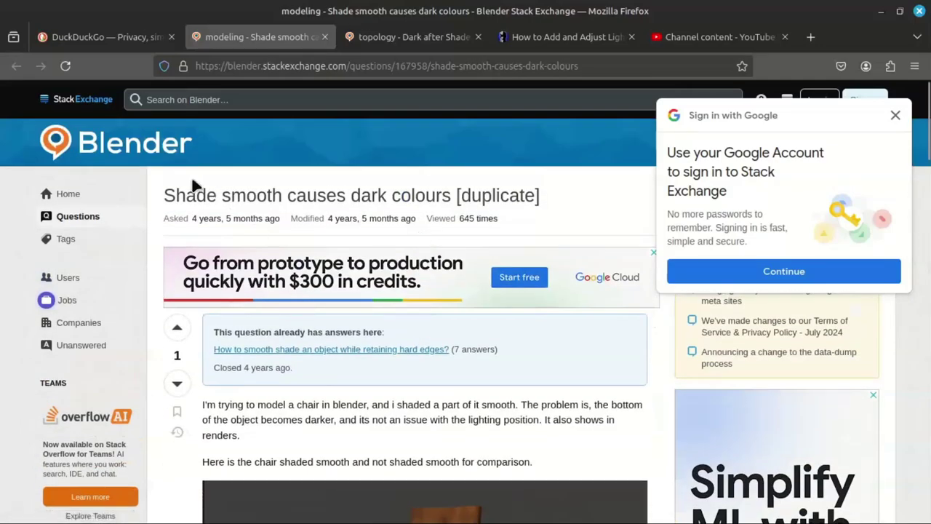
pyautogui.scroll(-4, 401, 281)
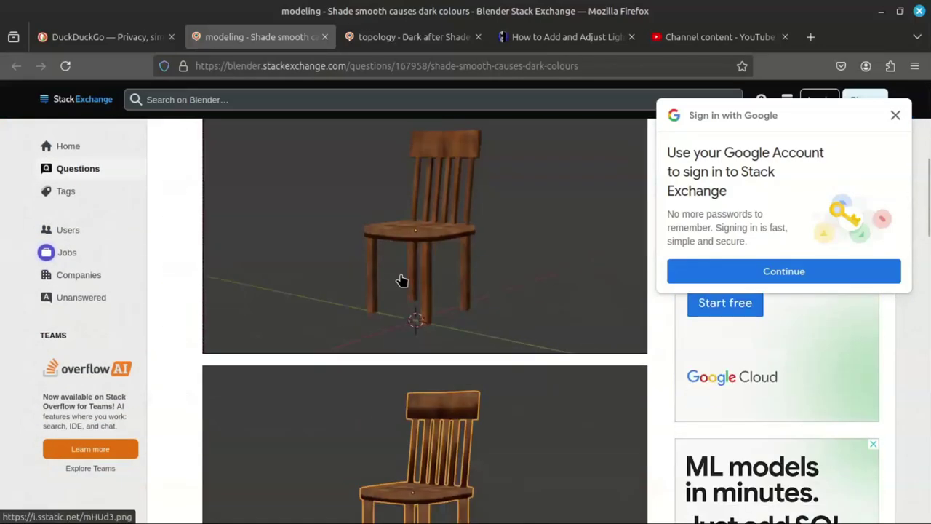
pyautogui.scroll(-1, 422, 302)
pyautogui.scroll(-4, 436, 254)
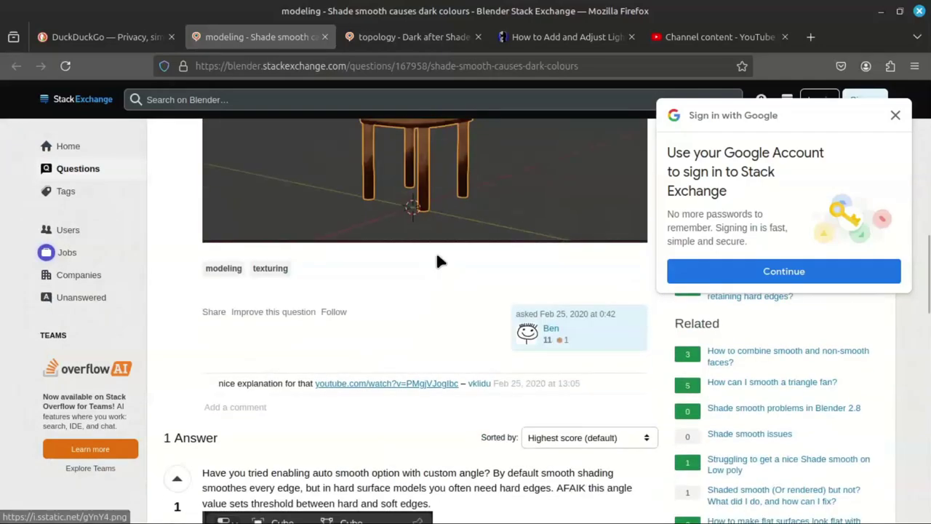
pyautogui.scroll(-1, 433, 253)
pyautogui.scroll(-1, 434, 253)
pyautogui.scroll(-4, 433, 259)
pyautogui.scroll(1, 433, 265)
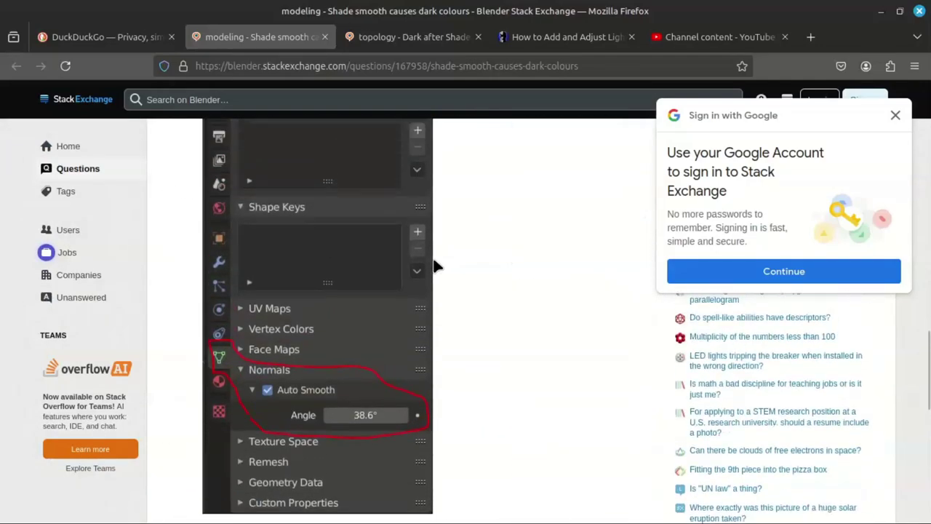
# - Return to 'Dark after Shade Smooth' and scroll to the Auto Smooth Angle screenshot
pyautogui.click(361, 38)
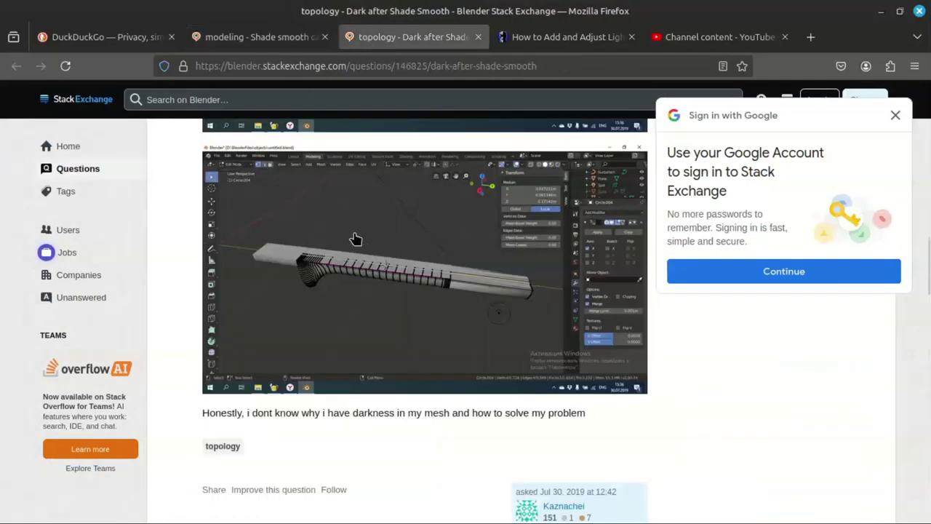
pyautogui.scroll(1, 357, 240)
pyautogui.scroll(4, 363, 259)
pyautogui.scroll(-3, 364, 260)
pyautogui.scroll(-4, 364, 255)
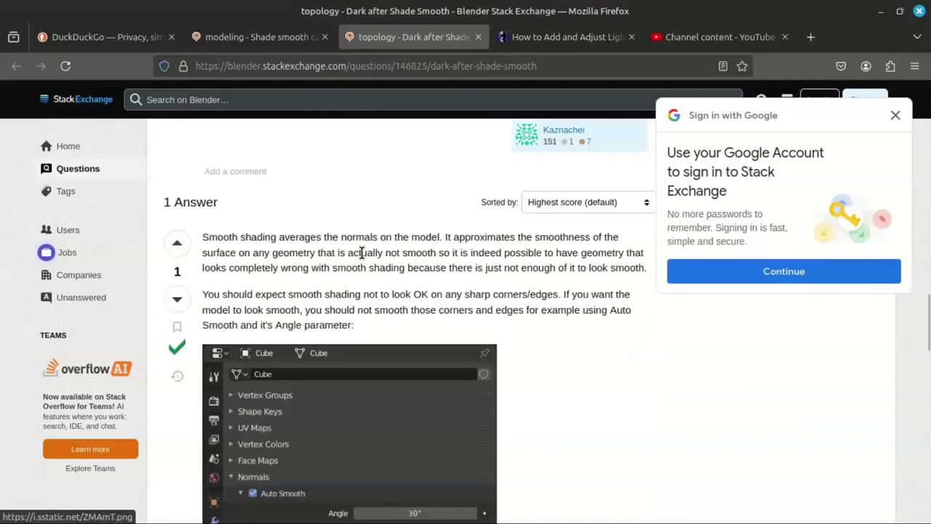
pyautogui.scroll(-2, 364, 260)
pyautogui.scroll(-1, 368, 266)
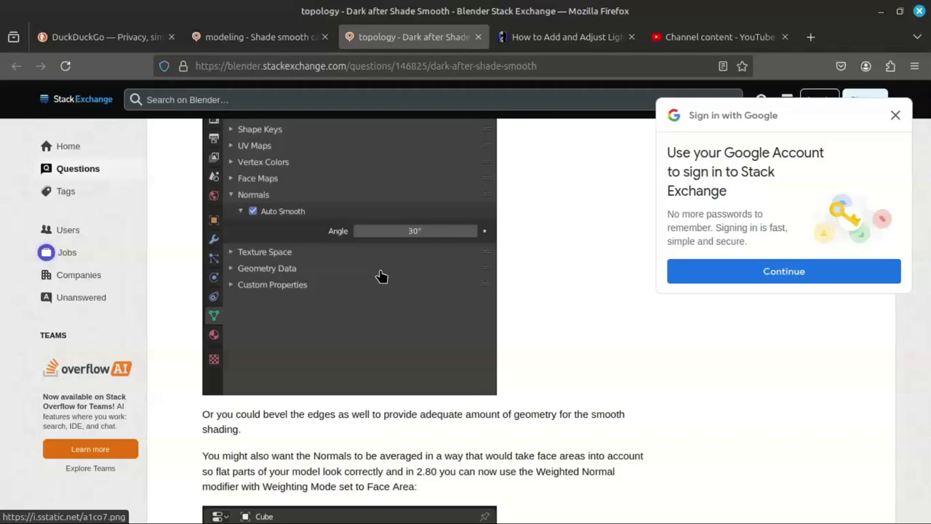
pyautogui.scroll(1, 382, 276)
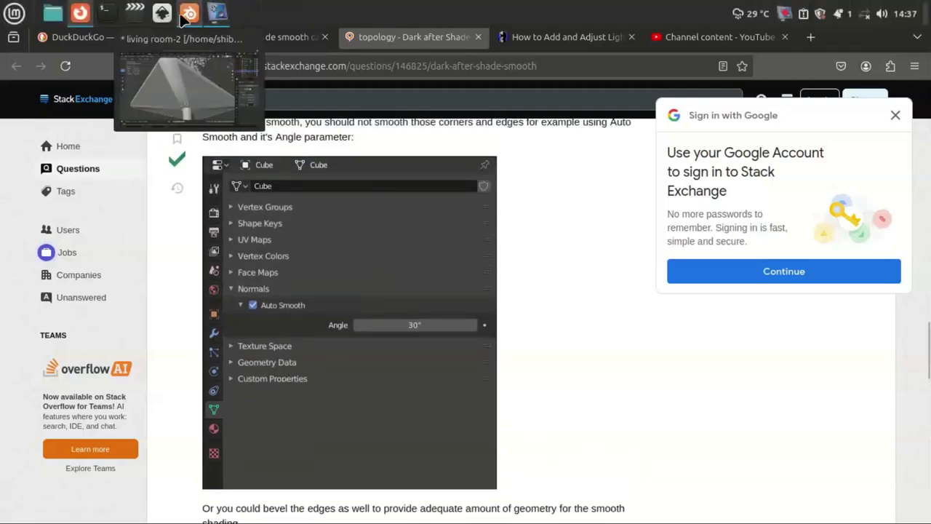
# - Bring Blender forward and show the table top's mesh data properties
pyautogui.click(183, 18)
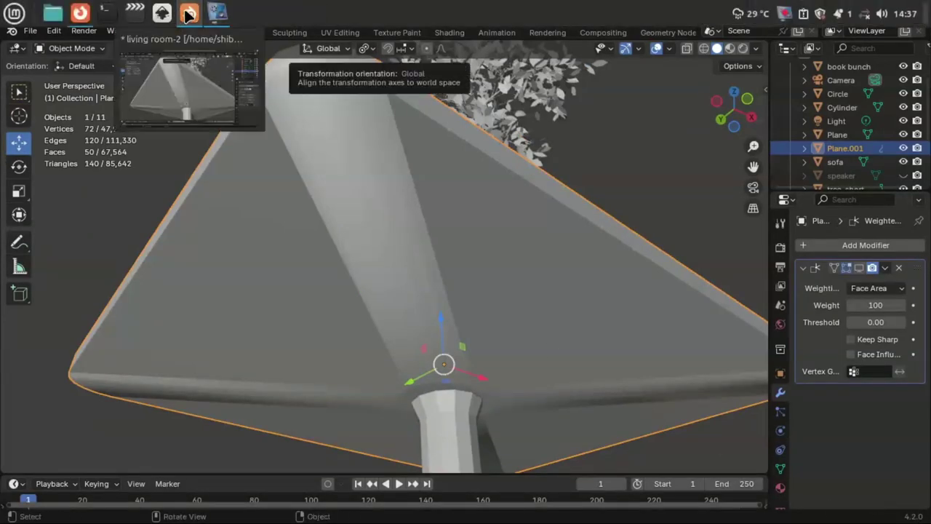
pyautogui.click(188, 16)
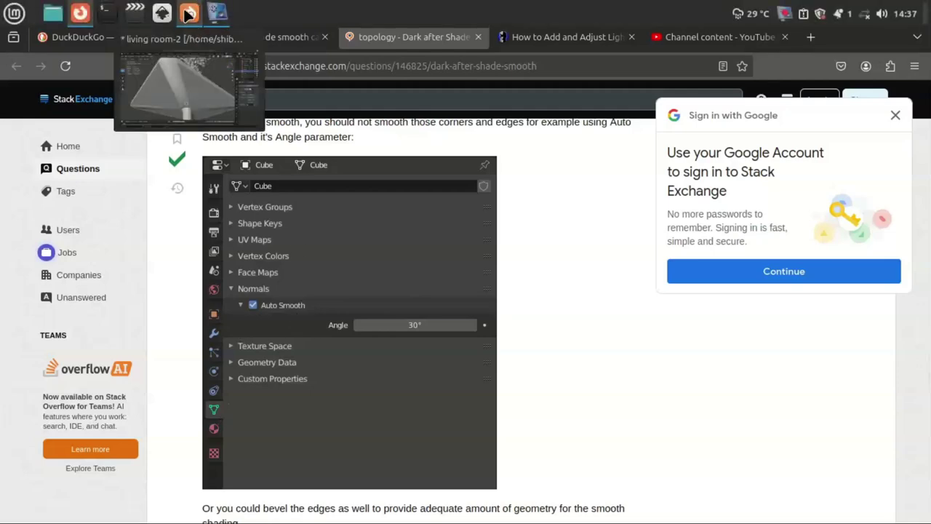
pyautogui.click(187, 14)
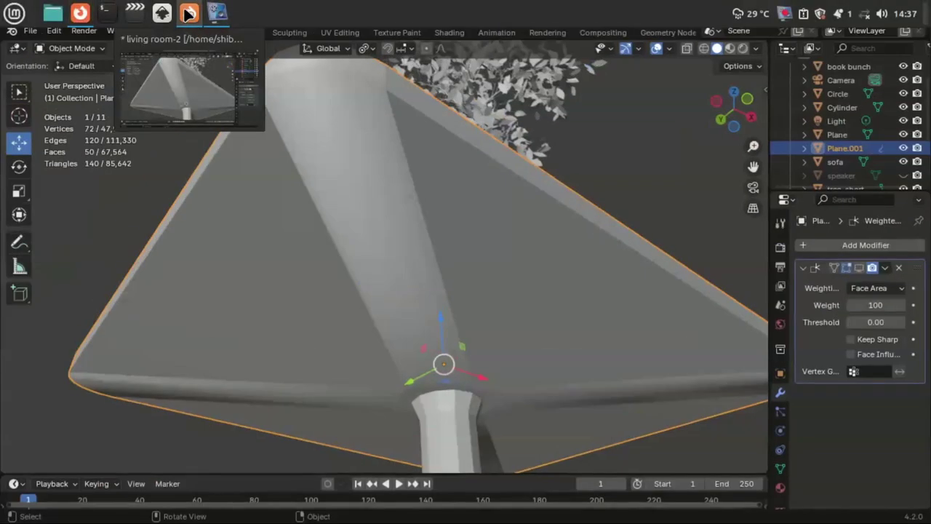
pyautogui.click(780, 469)
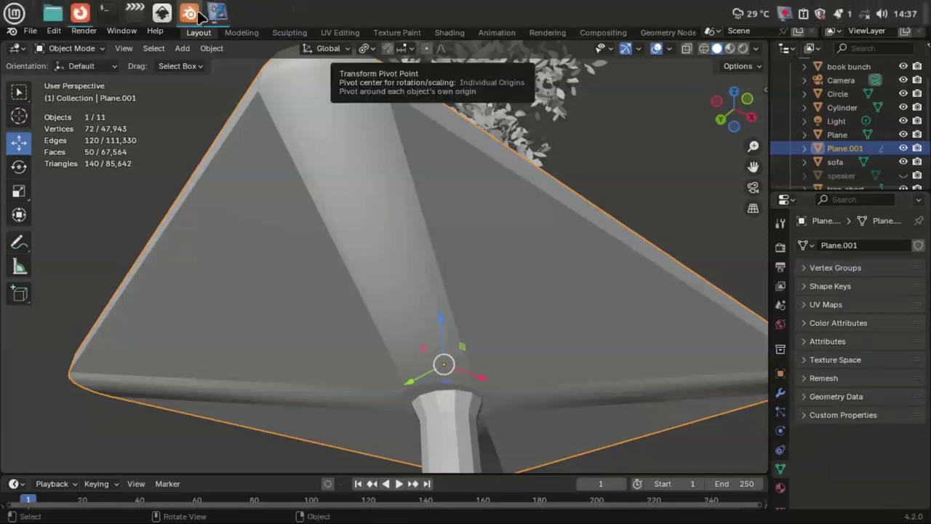
# - Recheck the Stack Exchange answer, then Alt+Tab back to Blender
pyautogui.click(78, 12)
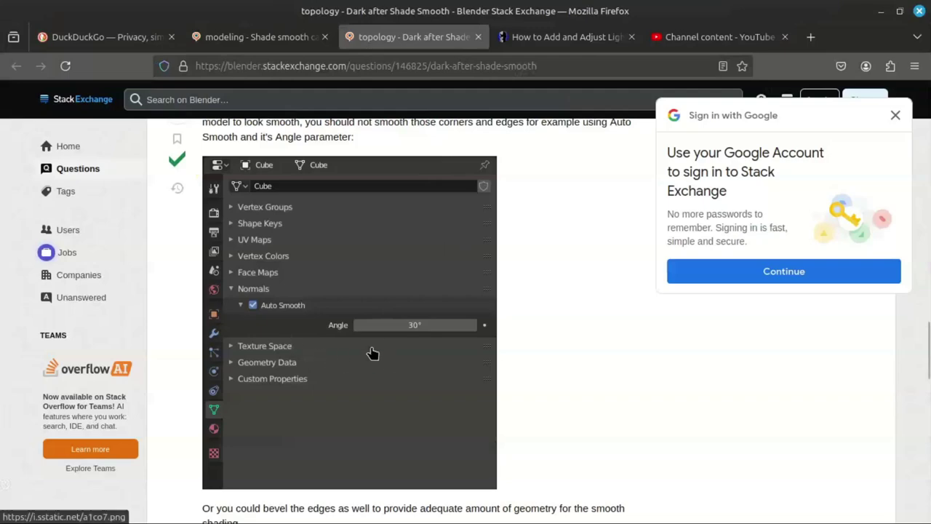
pyautogui.scroll(2, 338, 322)
pyautogui.scroll(-2, 339, 321)
pyautogui.scroll(-1, 378, 336)
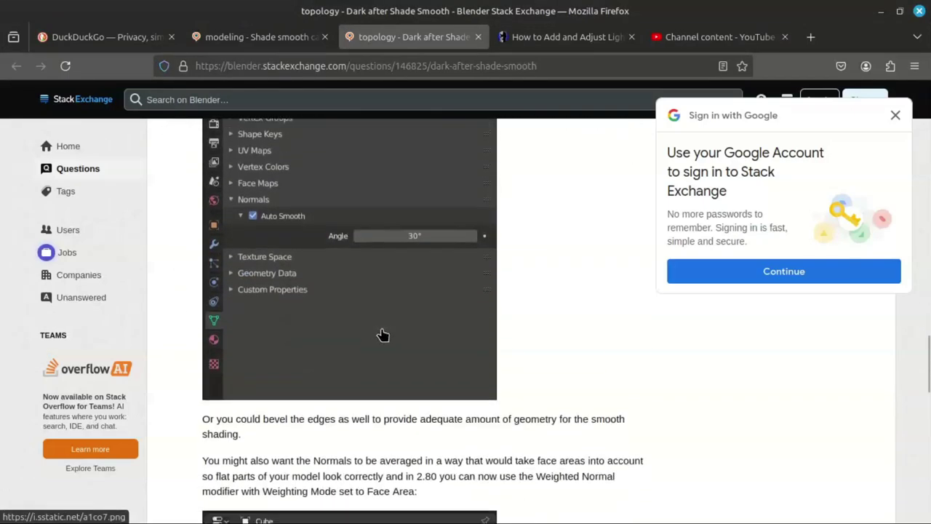
pyautogui.scroll(-2, 380, 333)
pyautogui.scroll(5, 349, 303)
pyautogui.scroll(-5, 352, 304)
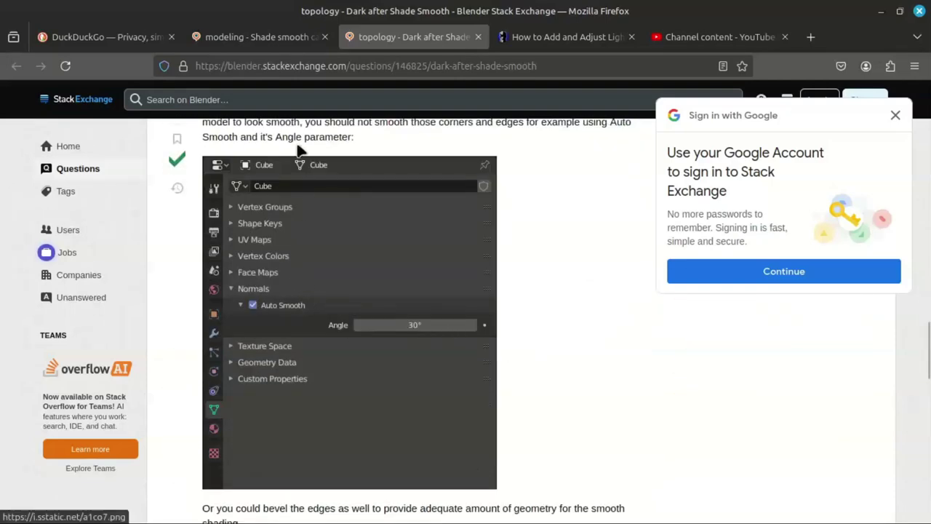
pyautogui.hotkey('alt', 'Tab')
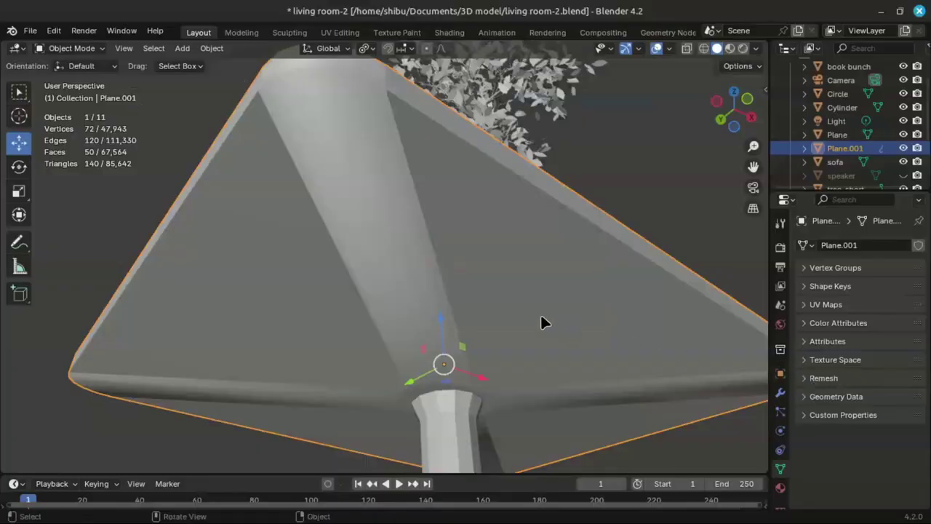
# - In Edit Mode, apply a Face shading option to the underside faces and inspect the result
pyautogui.moveTo(399, 268)
pyautogui.mouseDown(button='middle')
pyautogui.moveTo(406, 300)
pyautogui.moveTo(406, 259)
pyautogui.moveTo(376, 281)
pyautogui.mouseUp(button='middle')
pyautogui.press('Tab')
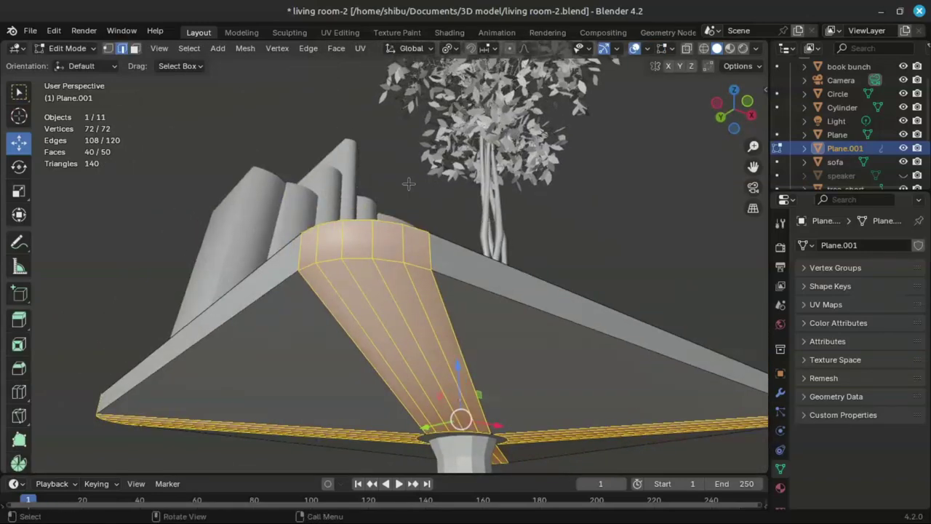
pyautogui.click(337, 49)
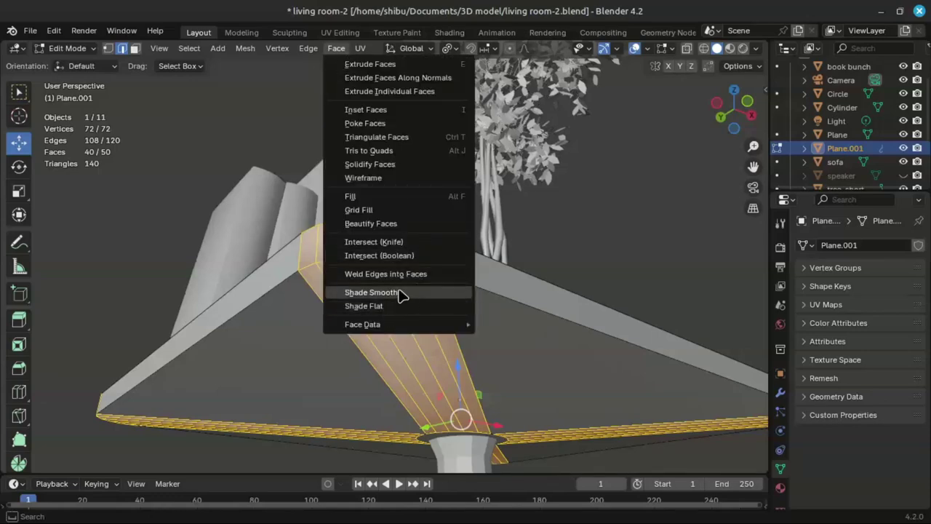
pyautogui.click(386, 312)
pyautogui.moveTo(440, 311); pyautogui.dragTo(426, 318, button='middle')
pyautogui.press('Tab')
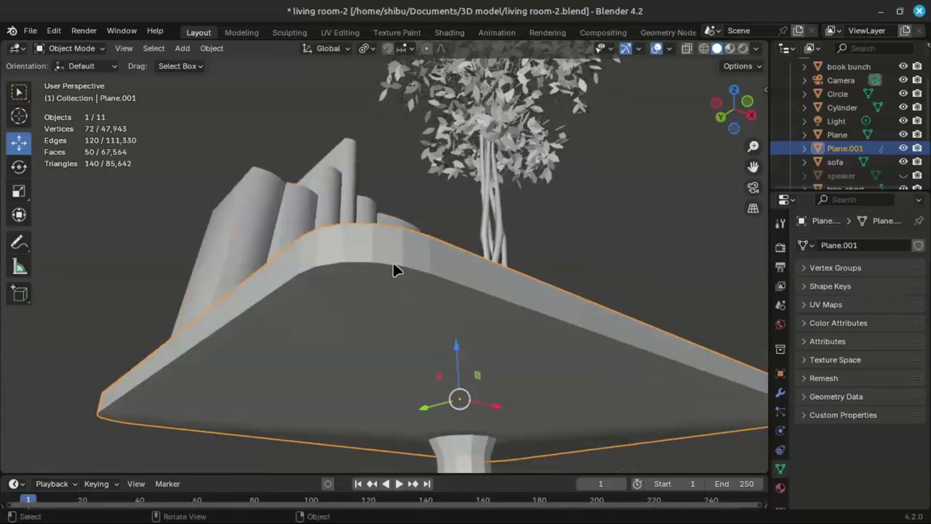
pyautogui.moveTo(393, 270); pyautogui.dragTo(402, 283, button='middle')
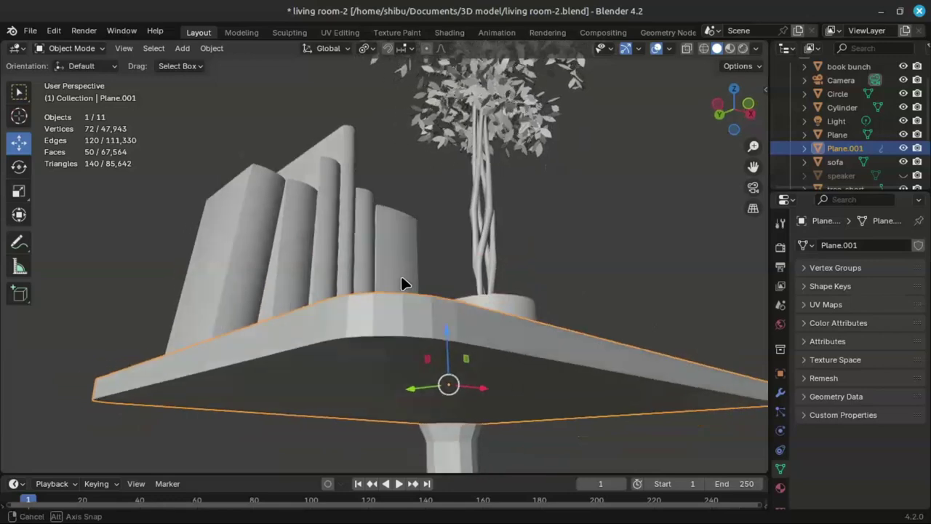
pyautogui.moveTo(336, 120); pyautogui.dragTo(344, 122, button='middle')
# - Apply Face > Shade Smooth to the selected faces and check from a low angle
pyautogui.press('Tab')
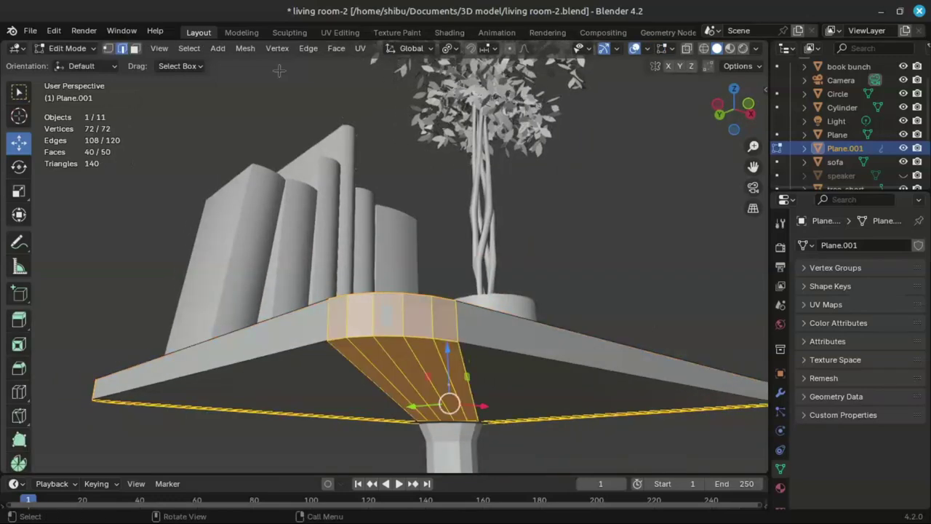
pyautogui.click(308, 48)
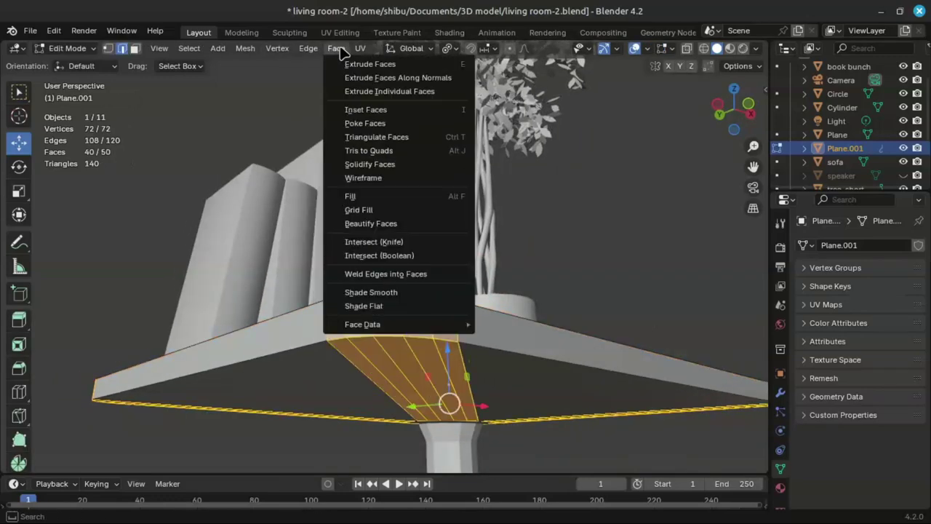
pyautogui.click(411, 295)
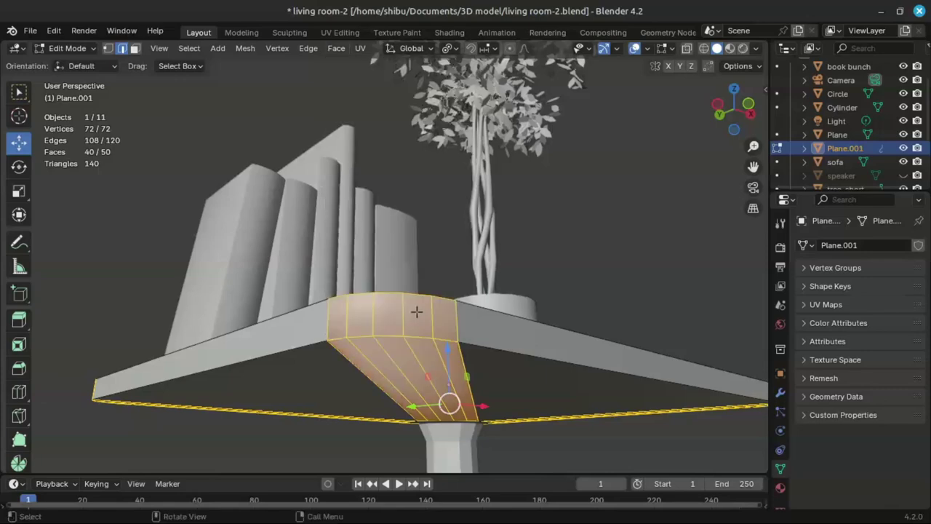
pyautogui.press('Tab')
pyautogui.moveTo(413, 292)
pyautogui.mouseDown(button='middle')
pyautogui.moveTo(416, 270)
pyautogui.moveTo(420, 312)
pyautogui.mouseUp(button='middle')
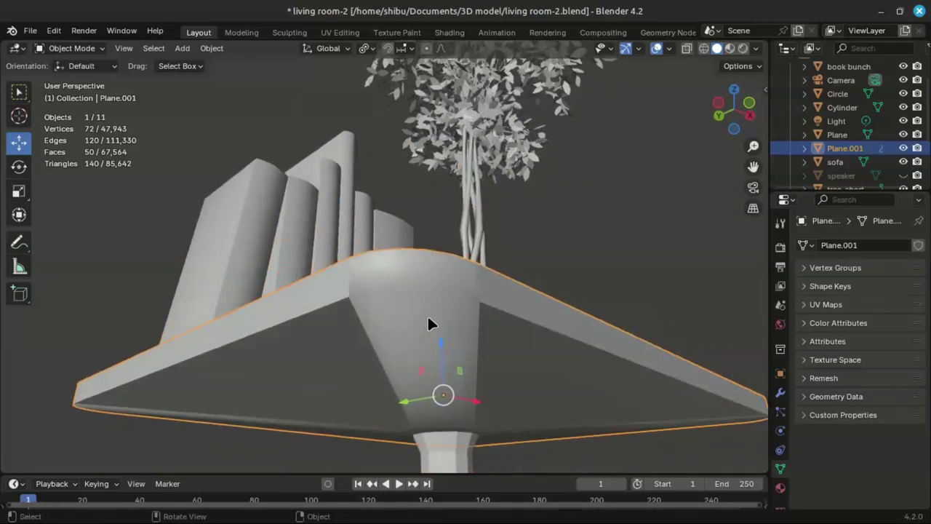
pyautogui.moveTo(423, 318); pyautogui.dragTo(430, 318, button='middle')
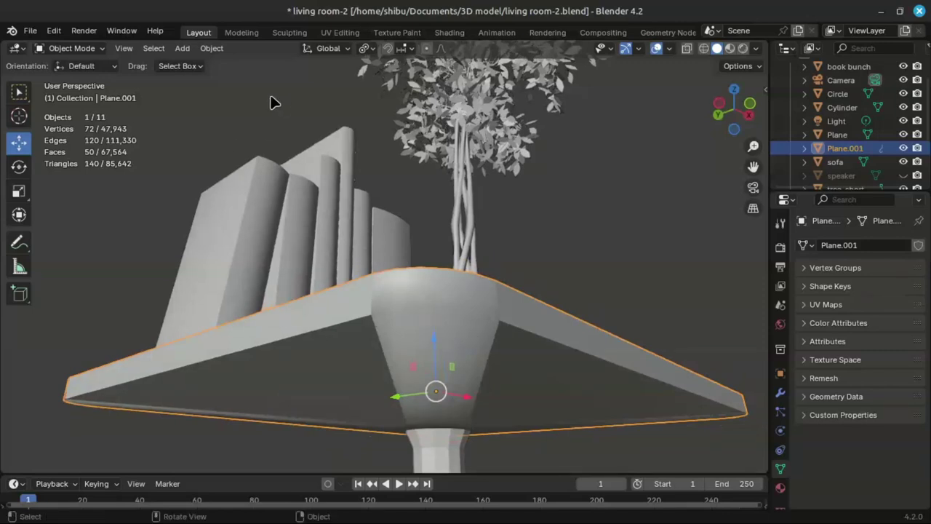
# - Apply Object > Shade Auto Smooth to the table top
pyautogui.click(212, 49)
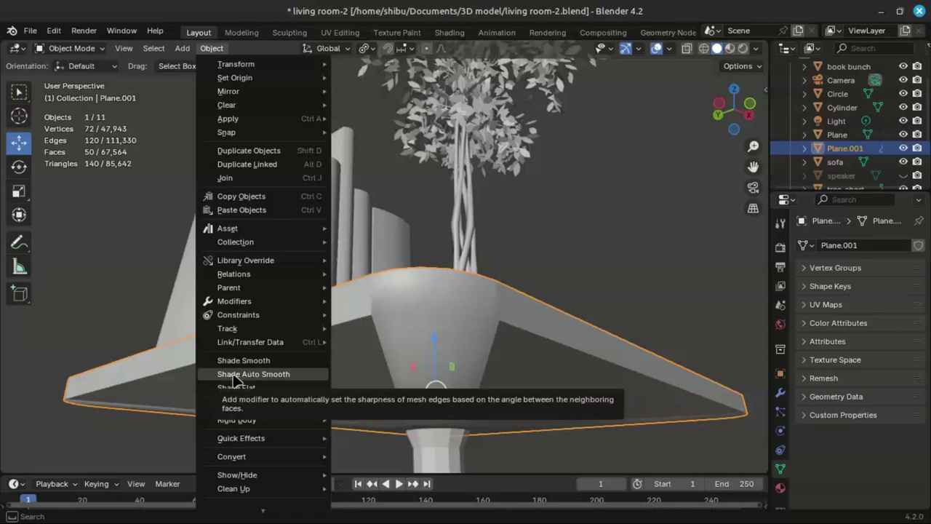
pyautogui.click(236, 374)
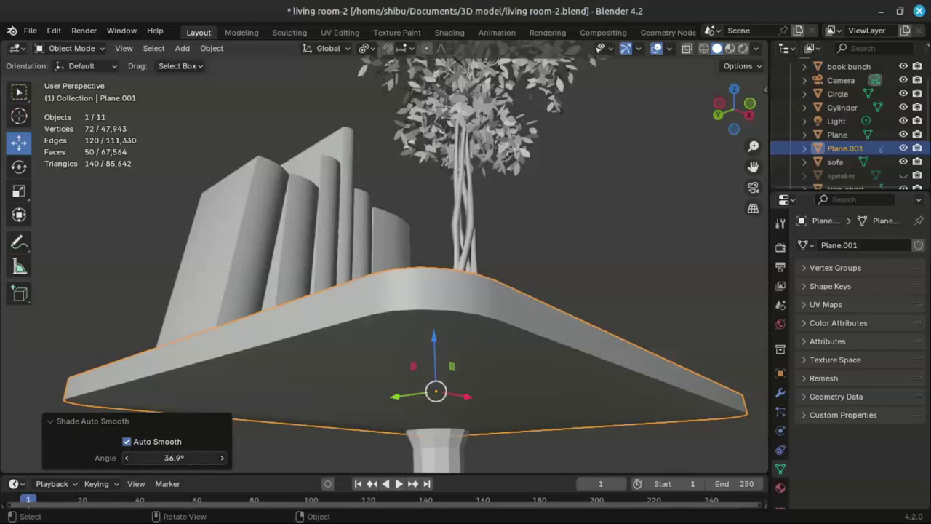
# - Set the Shade Auto Smooth angle to 180°, then change it to 40°
pyautogui.doubleClick(166, 457)
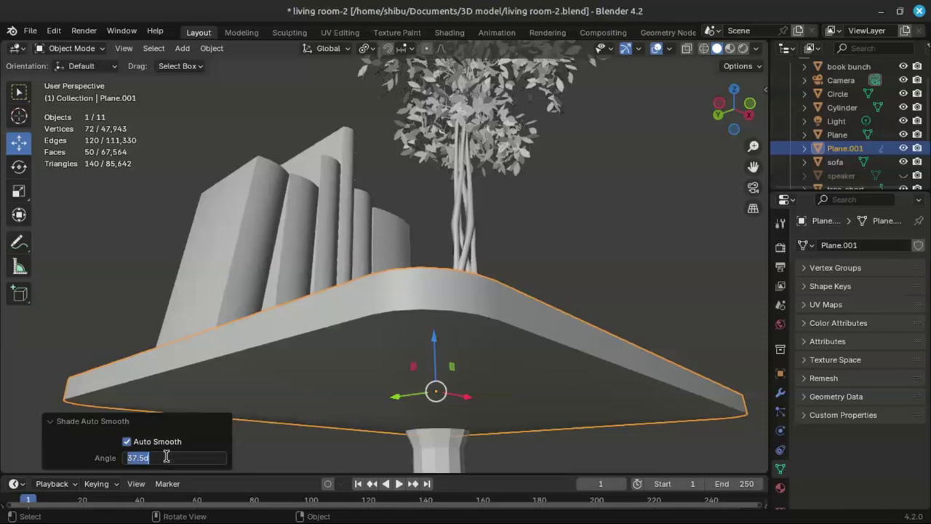
pyautogui.write('180')
pyautogui.press('Return')
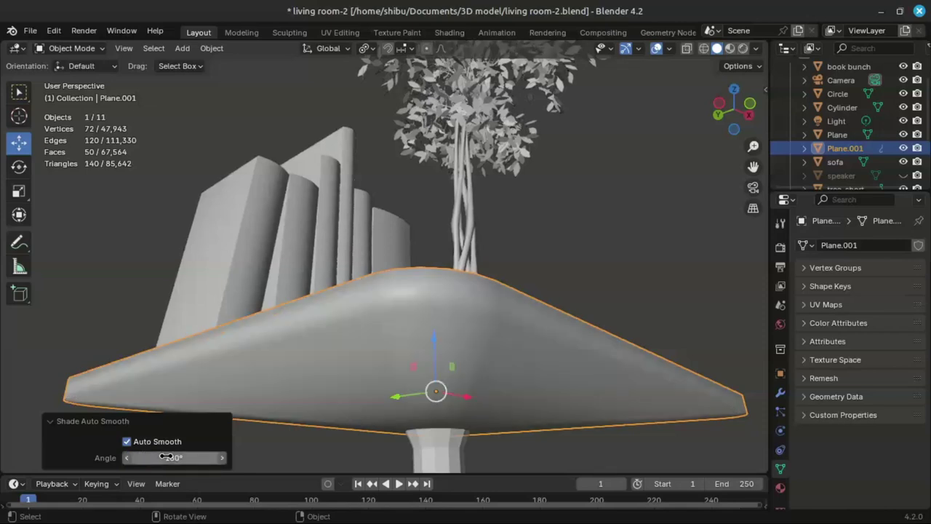
pyautogui.click(166, 458)
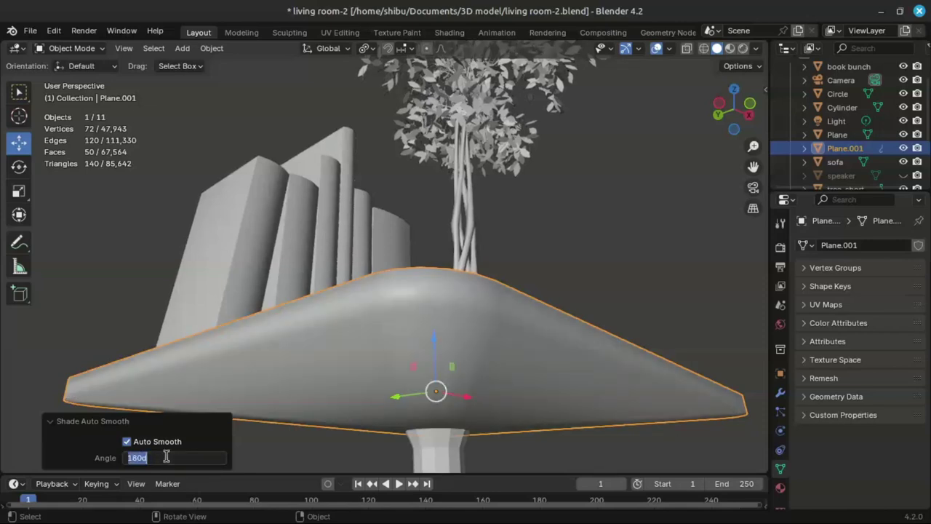
pyautogui.write('40')
pyautogui.press('Return')
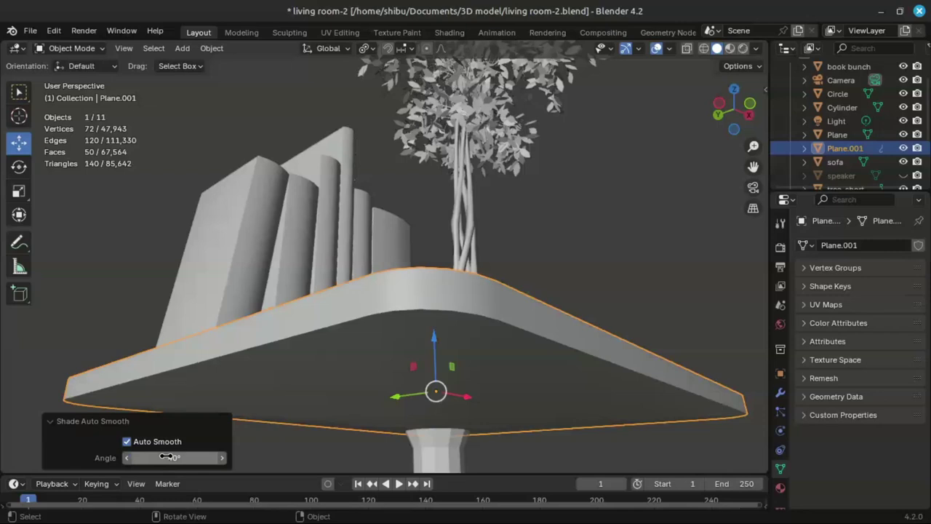
# - Orbit down to an edge-on view of the table top, then switch to Firefox
pyautogui.moveTo(406, 327); pyautogui.dragTo(408, 358, button='middle')
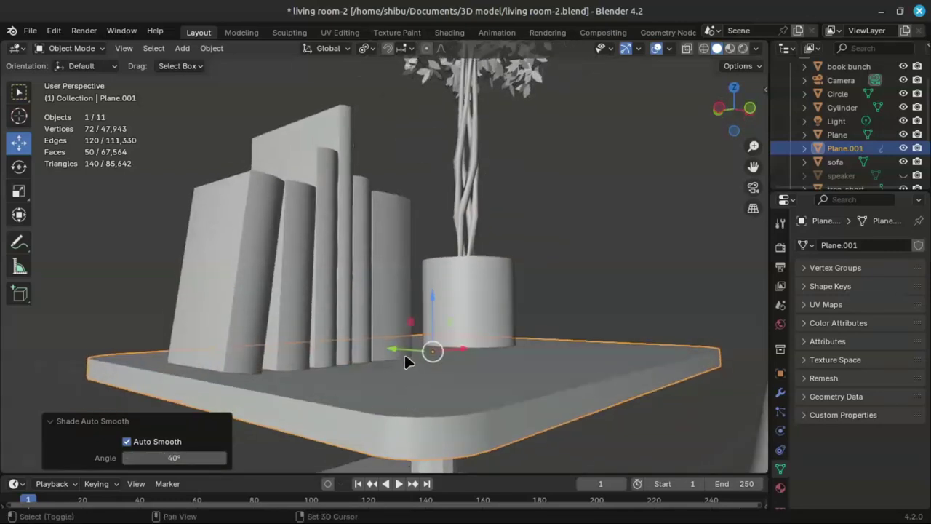
pyautogui.moveTo(404, 352)
pyautogui.mouseDown(button='middle')
pyautogui.moveTo(404, 322)
pyautogui.moveTo(412, 363)
pyautogui.mouseUp(button='middle')
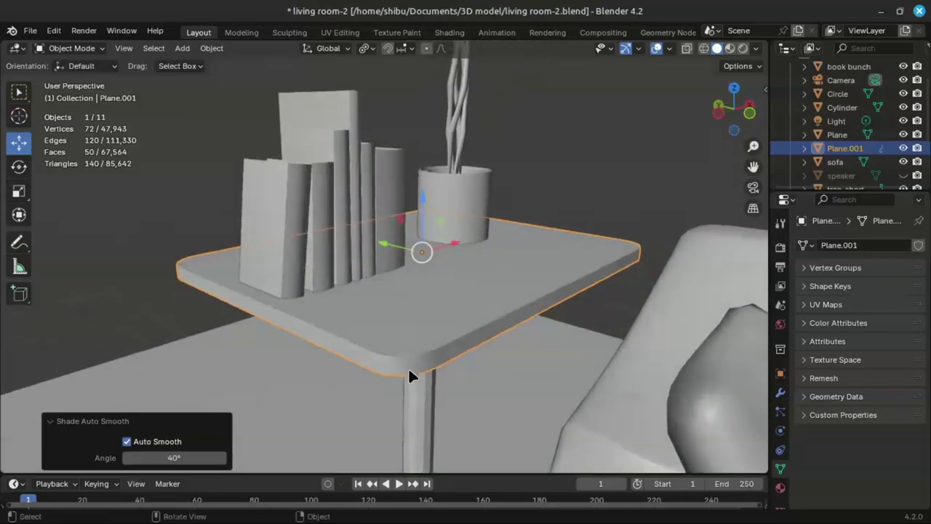
pyautogui.moveTo(410, 375); pyautogui.dragTo(405, 346, button='middle')
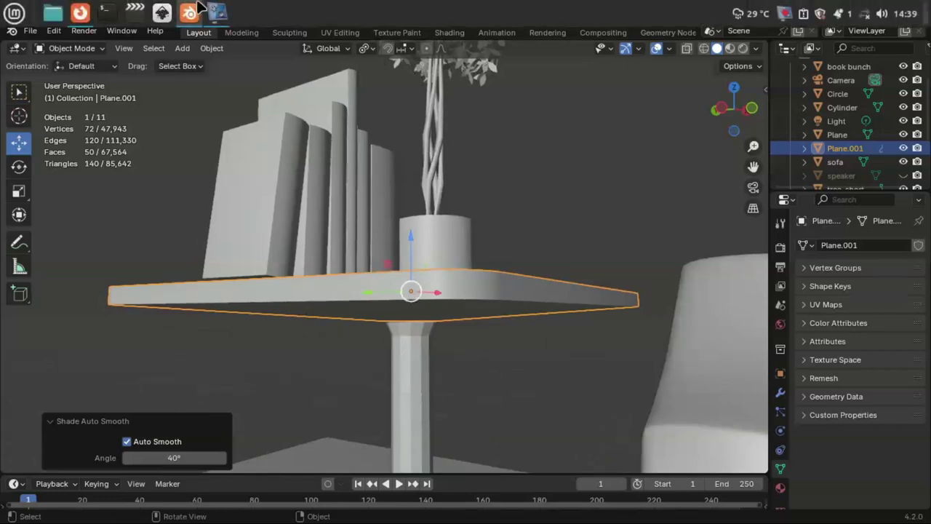
pyautogui.click(190, 12)
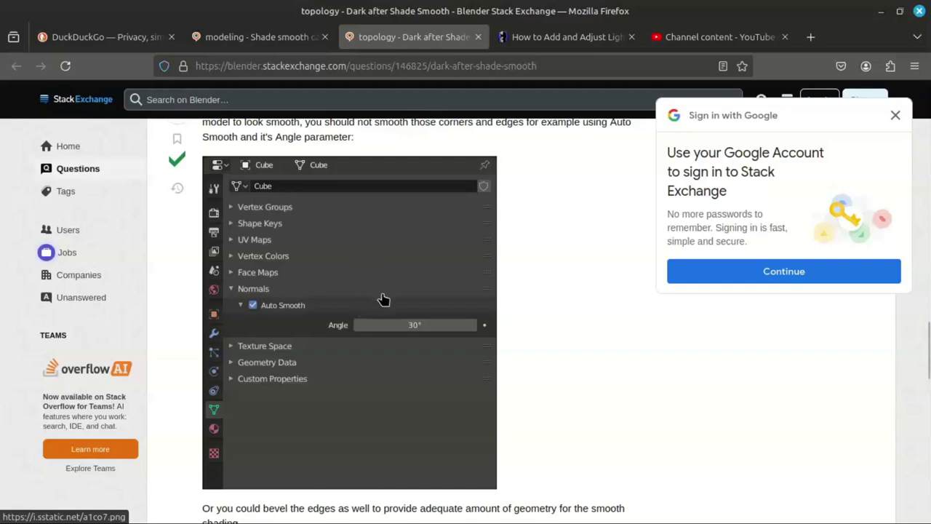
# - Read the Auto Smooth answer and the 'modeling - Shade smooth' question, then minimize Firefox
pyautogui.scroll(-3, 383, 300)
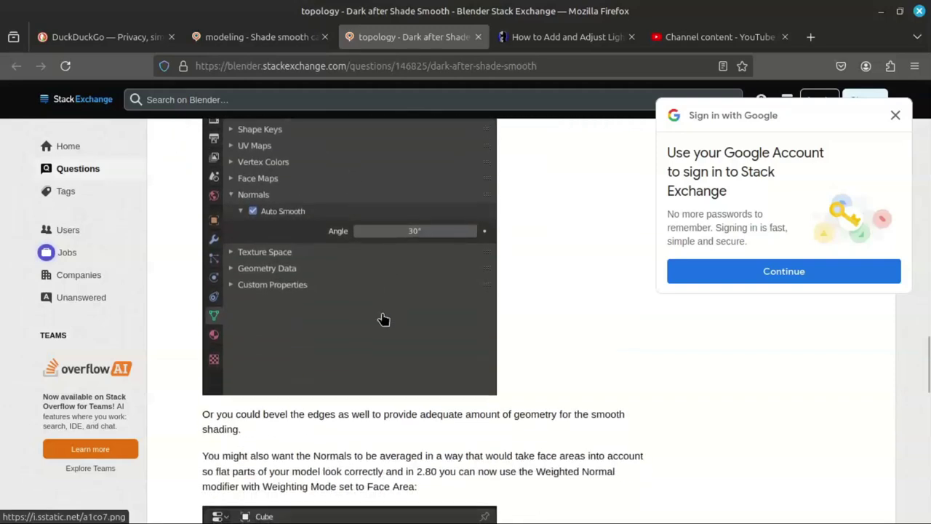
pyautogui.scroll(-6, 383, 320)
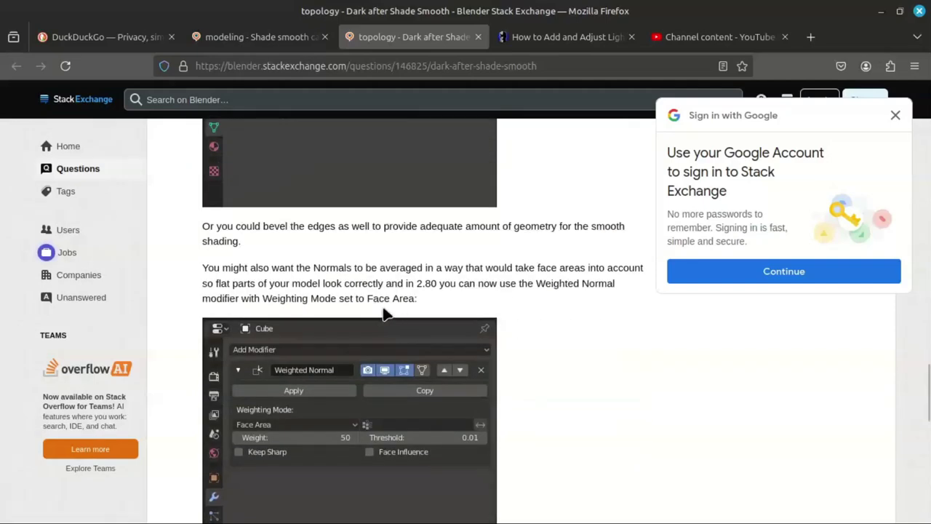
pyautogui.scroll(-5, 383, 313)
pyautogui.scroll(7, 383, 314)
pyautogui.scroll(3, 364, 240)
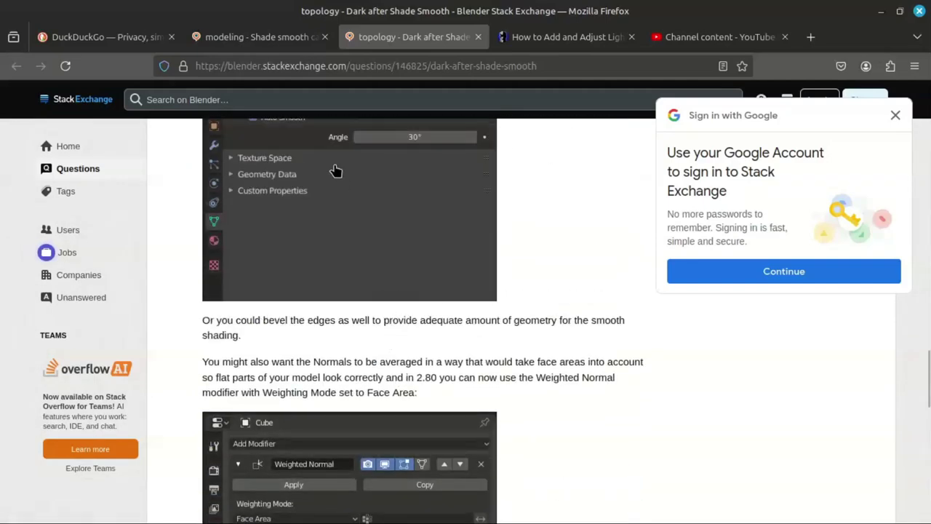
pyautogui.click(270, 44)
pyautogui.scroll(-3, 324, 323)
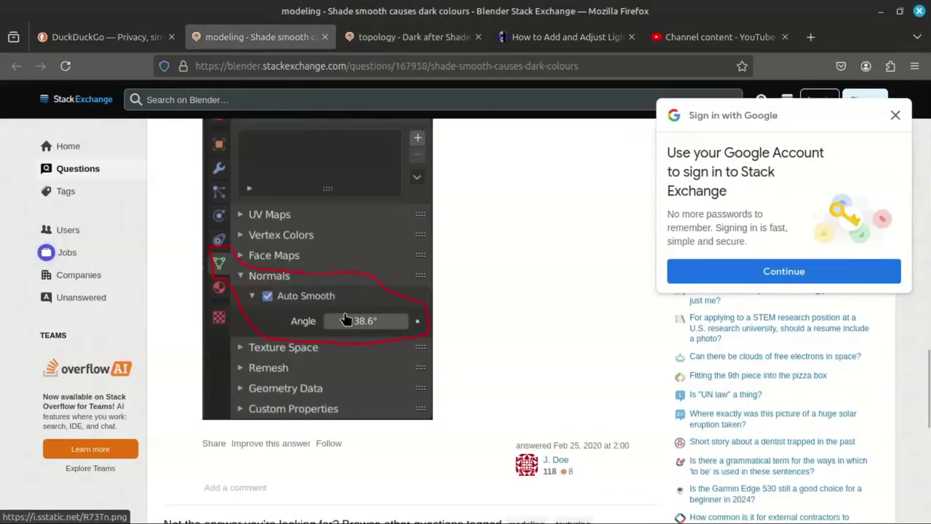
pyautogui.moveTo(102, 13)
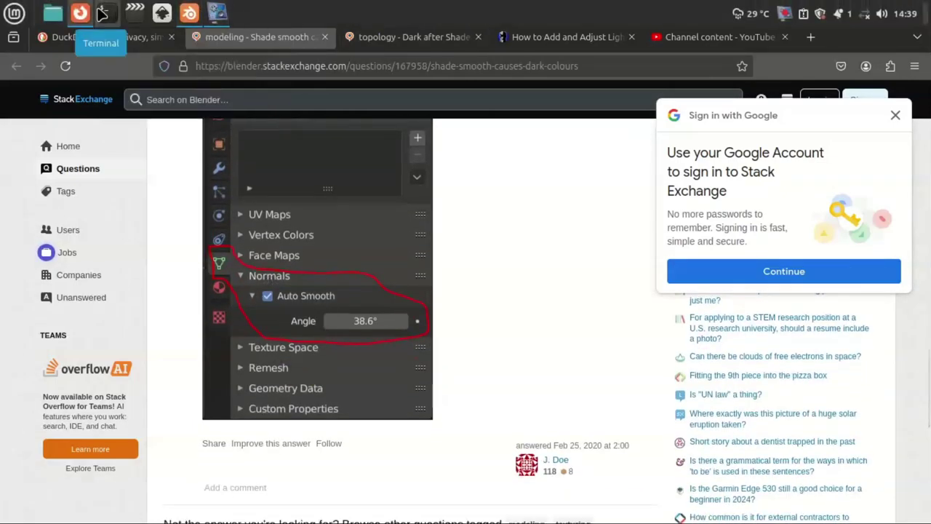
pyautogui.click(80, 13)
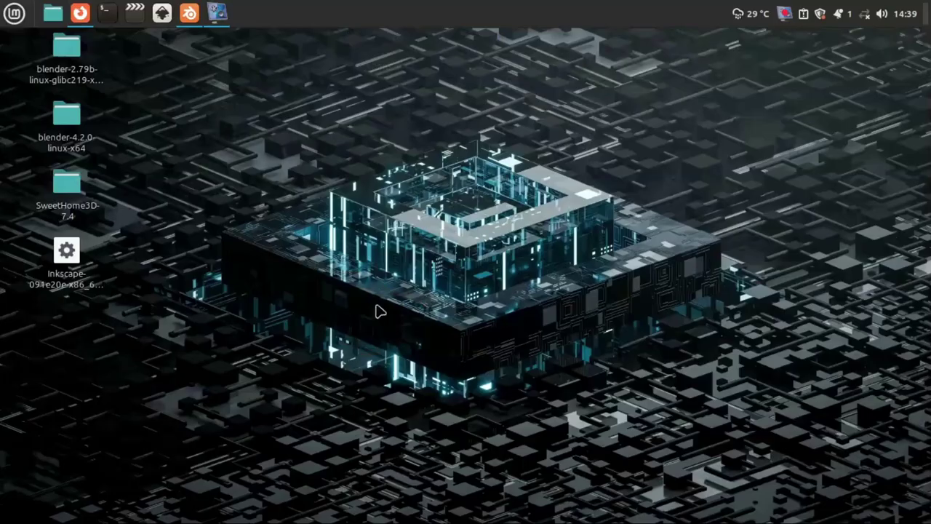
# - Restore Blender and orbit beneath the table top to confirm its even 40° Auto Smooth shading
pyautogui.click(191, 13)
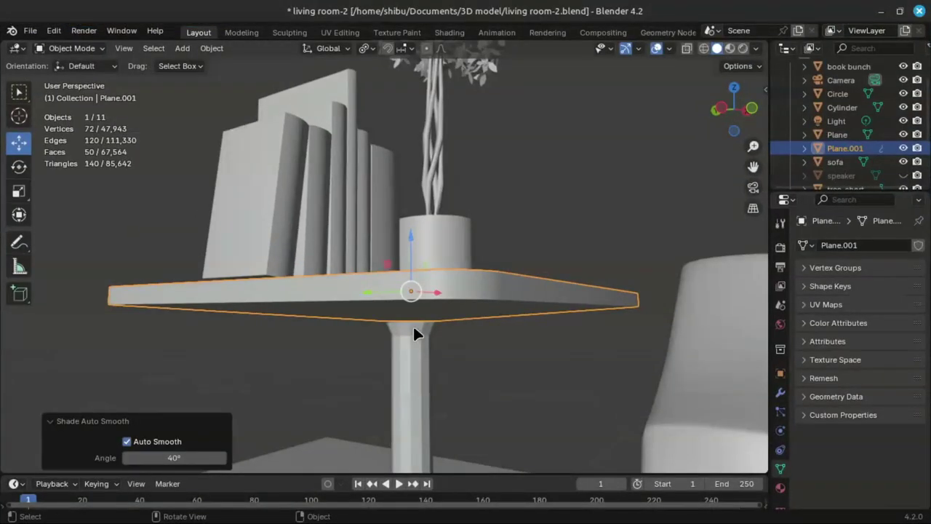
pyautogui.scroll(2, 414, 328)
pyautogui.moveTo(386, 318); pyautogui.dragTo(369, 313, button='middle')
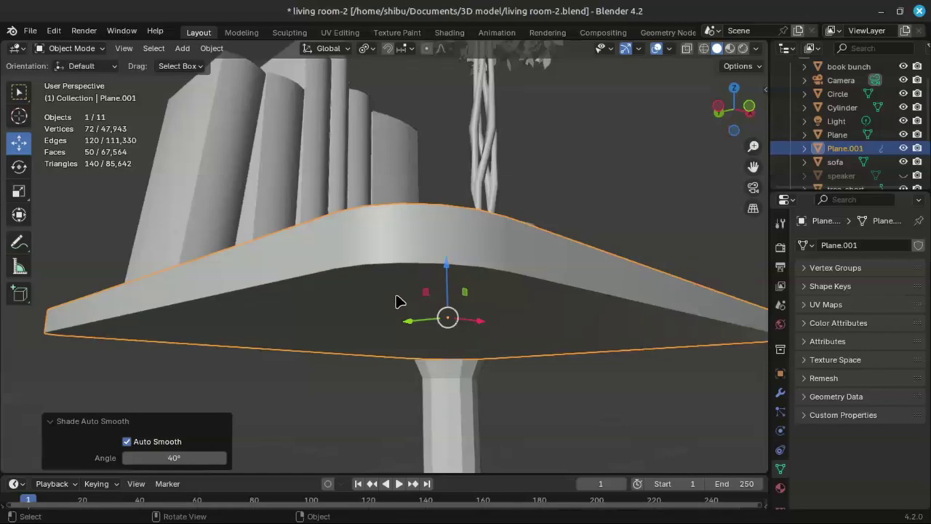
pyautogui.moveTo(432, 289)
pyautogui.mouseDown(button='middle')
pyautogui.moveTo(426, 262)
pyautogui.moveTo(428, 291)
pyautogui.mouseUp(button='middle')
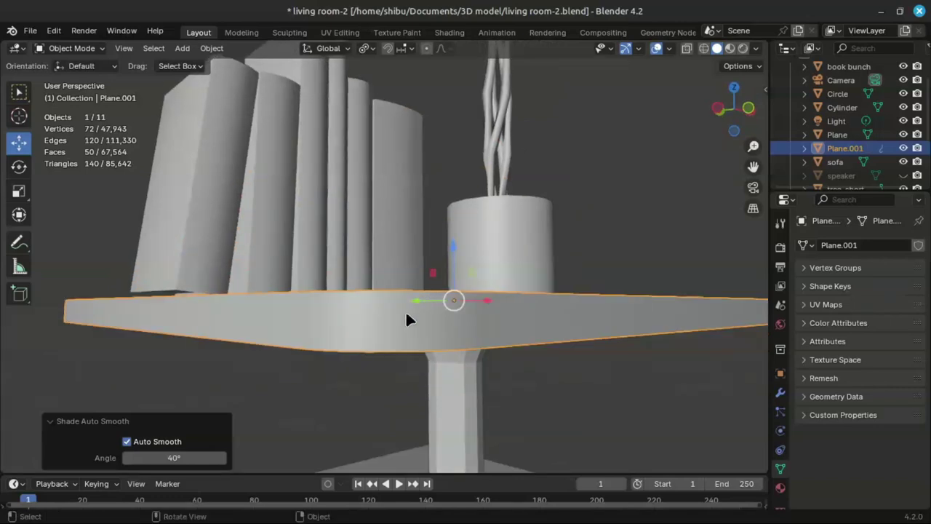